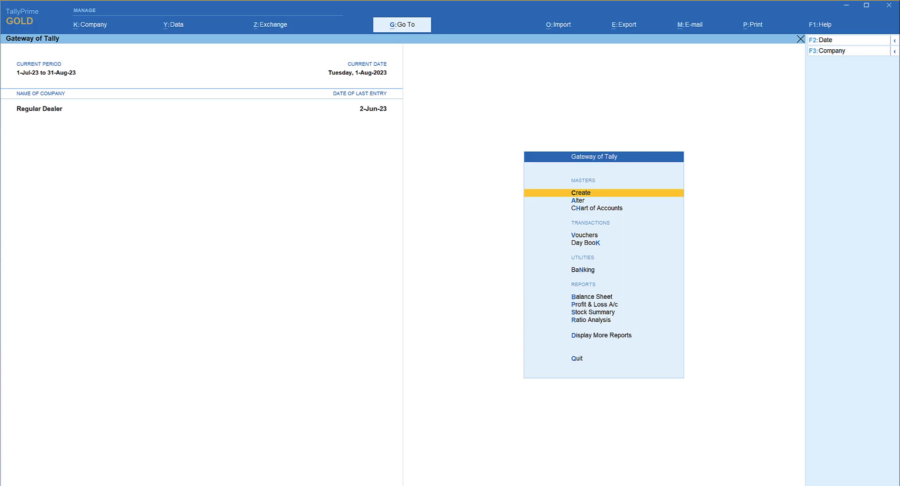
Start a receipt voucher and set its GST stat adjustment nature of receipt to Advance Receipt
{"action": "key", "text": "v"}
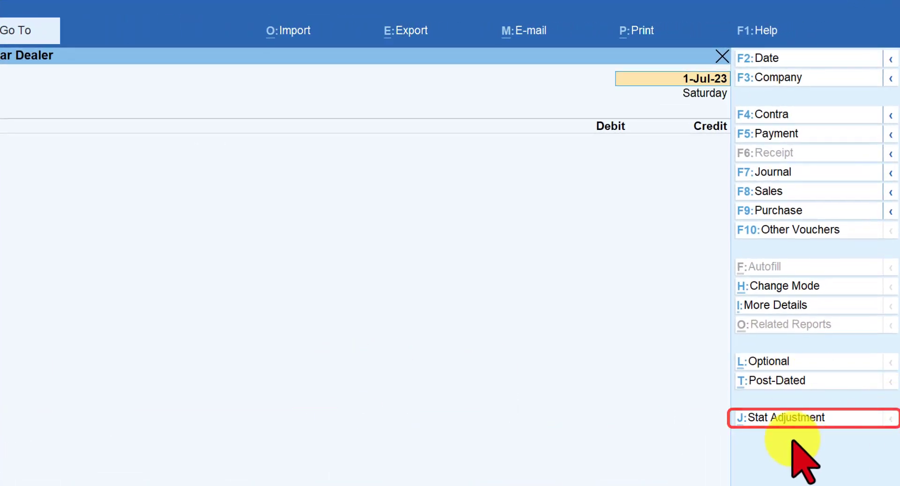
{"action": "left_click", "coordinate": [788, 417]}
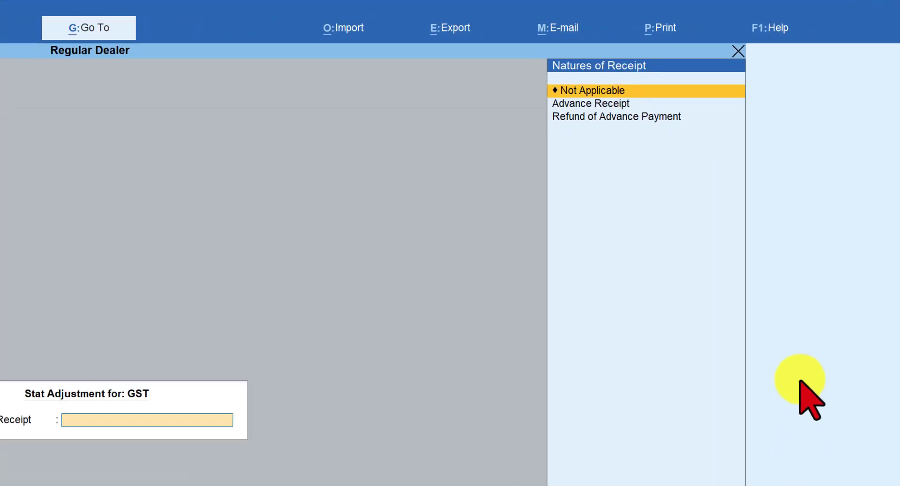
{"action": "key", "text": "Down"}
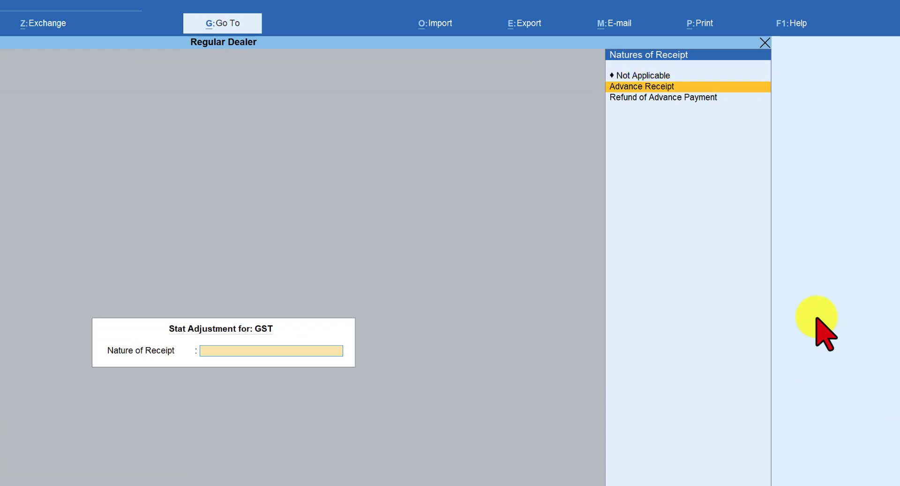
{"action": "key", "text": "Return"}
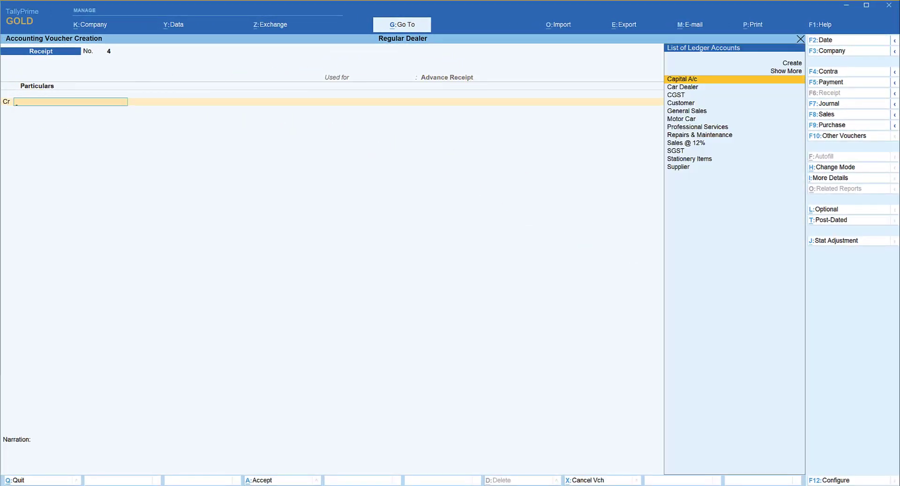
Credit the Customer ledger in the receipt voucher and accept its party details
{"action": "type", "text": "Cu"}
{"action": "key", "text": "Return"}
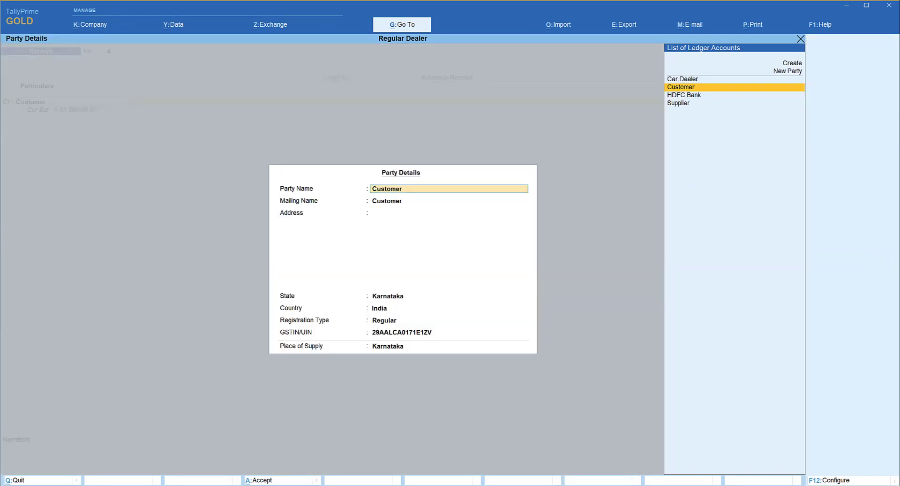
{"action": "key", "text": "ctrl+a"}
Enter Professional Services with an advance amount of 1,00,000 in the advance receipt details
{"action": "key", "text": "Down"}
{"action": "key", "text": "Down"}
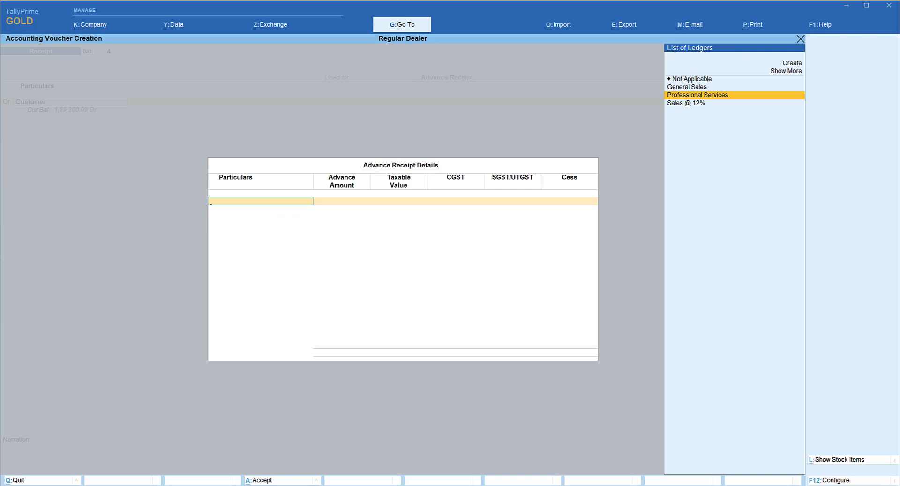
{"action": "key", "text": "Return"}
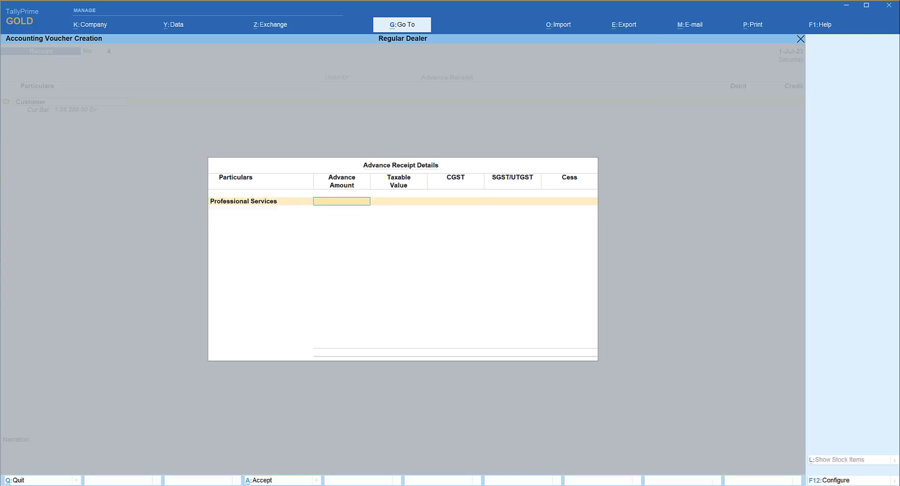
{"action": "type", "text": "1,00,000"}
{"action": "key", "text": "Return"}
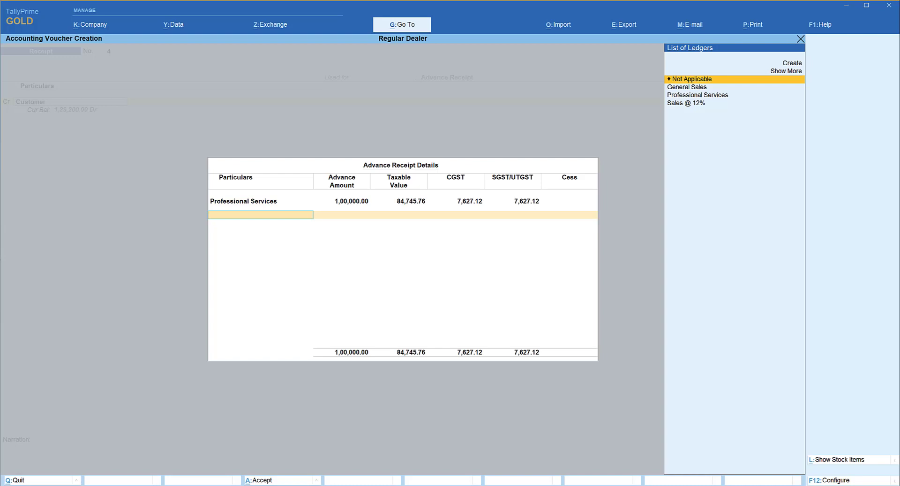
{"action": "key", "text": "Return"}
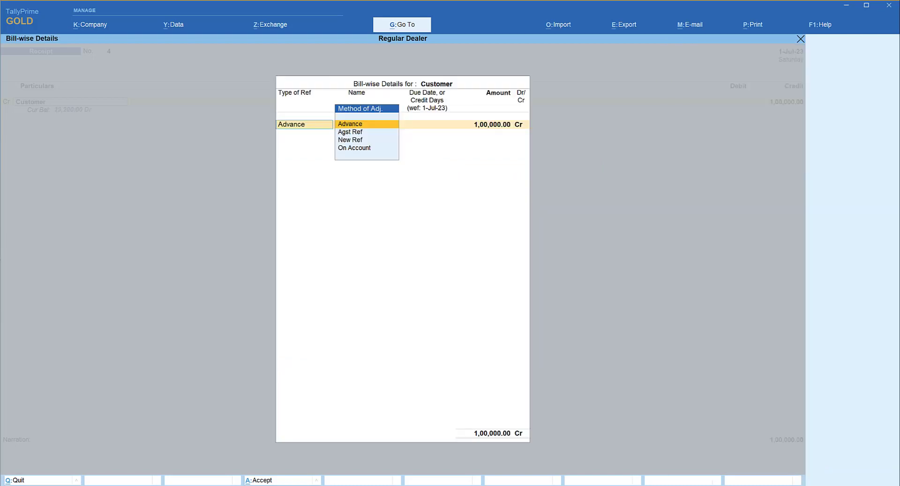
Allocate the customer's amount bill-wise as an Advance with the reference name Adv-1
{"action": "key", "text": "Return"}
{"action": "type", "text": "Adv-1"}
{"action": "key", "text": "Return"}
{"action": "key", "text": "Return"}
{"action": "key", "text": "Return"}
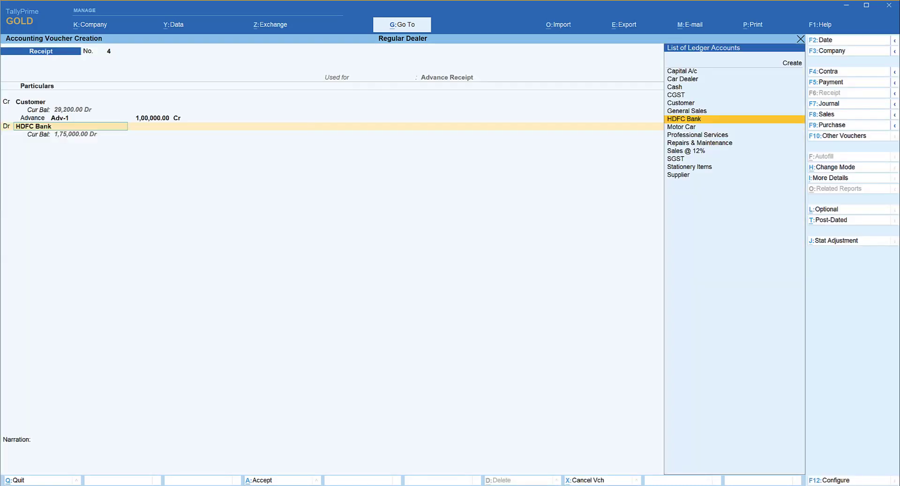
Debit HDFC Bank with 1,00,000 and save the receipt voucher
{"action": "key", "text": "Return"}
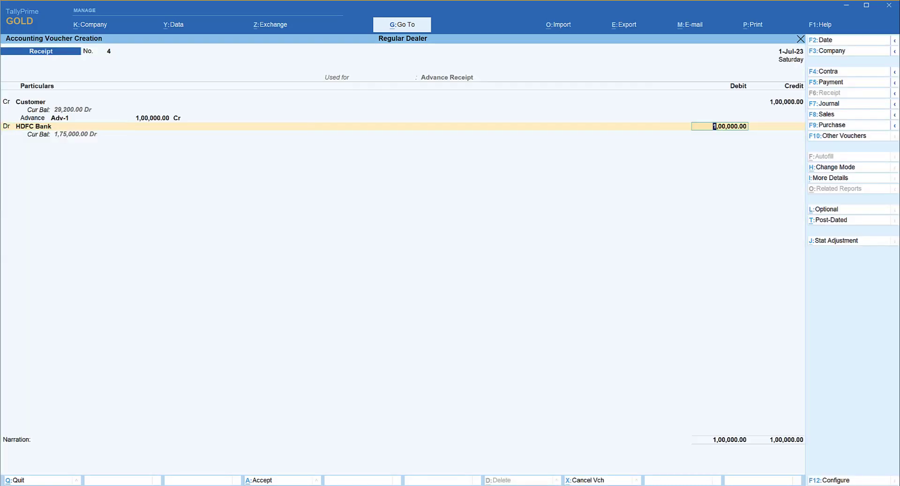
{"action": "key", "text": "ctrl+a"}
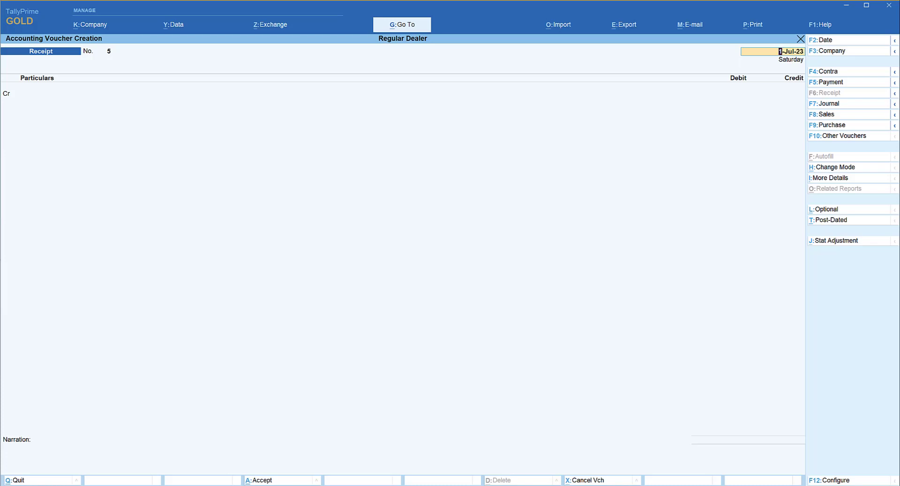
Open the GSTR-1 report
{"action": "key", "text": "alt+g"}
{"action": "type", "text": "1"}
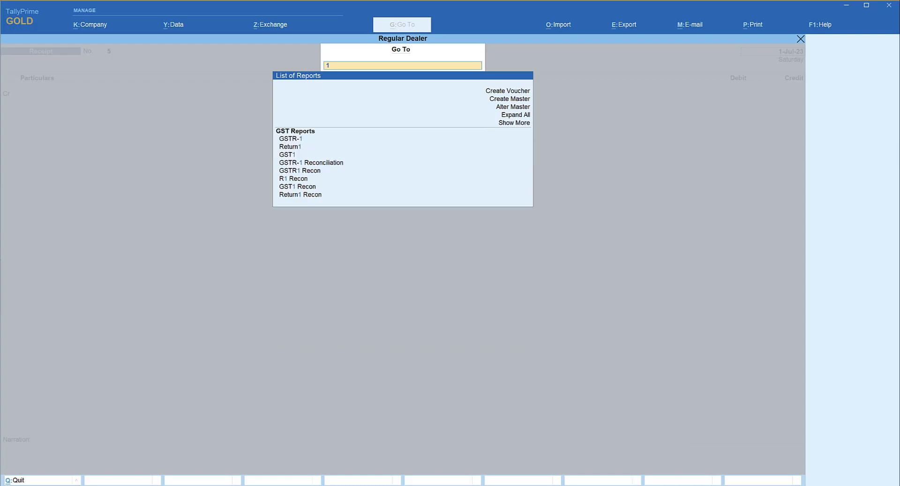
{"action": "key", "text": "Down"}
{"action": "key", "text": "Return"}
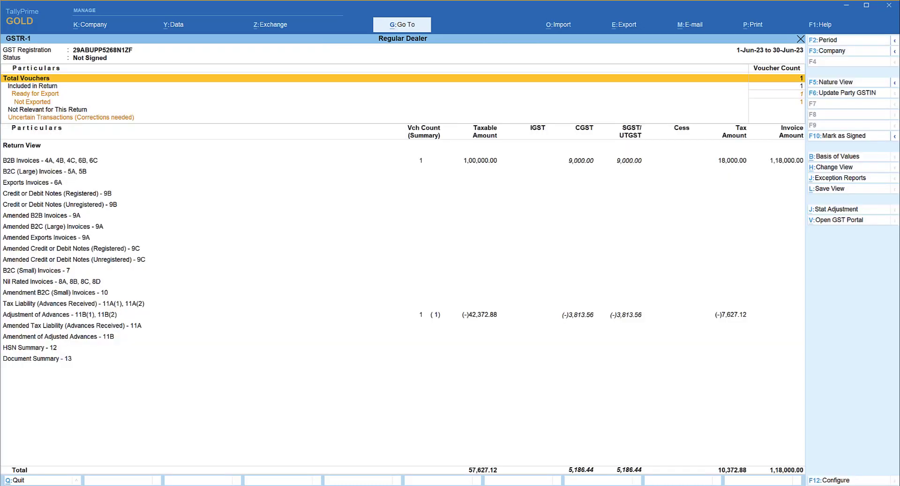
Set the GSTR-1 report period to 1-7-23 through 31-7-23
{"action": "key", "text": "F2"}
{"action": "type", "text": "1-7-23"}
{"action": "key", "text": "Return"}
{"action": "type", "text": "31-7-23"}
{"action": "key", "text": "Return"}
{"action": "left_click", "coordinate": [133, 310]}
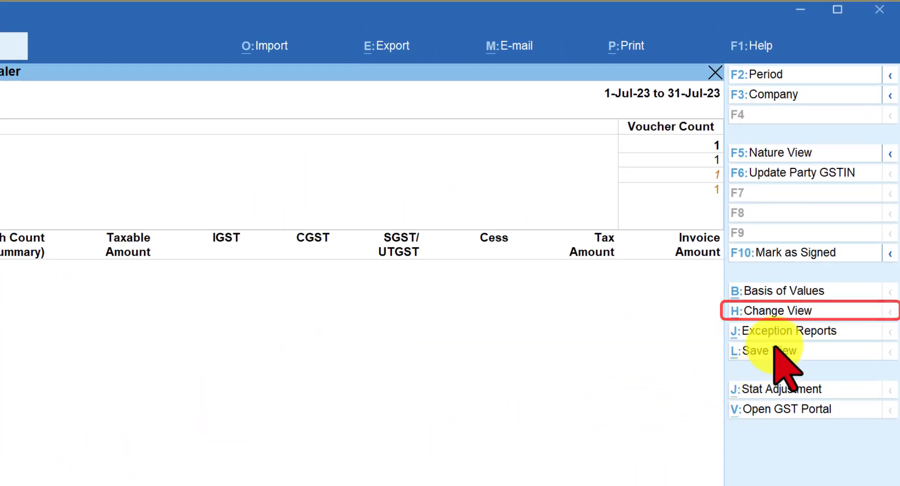
Change the view from GSTR-1 to the related GSTR-3B report
{"action": "left_click", "coordinate": [785, 312]}
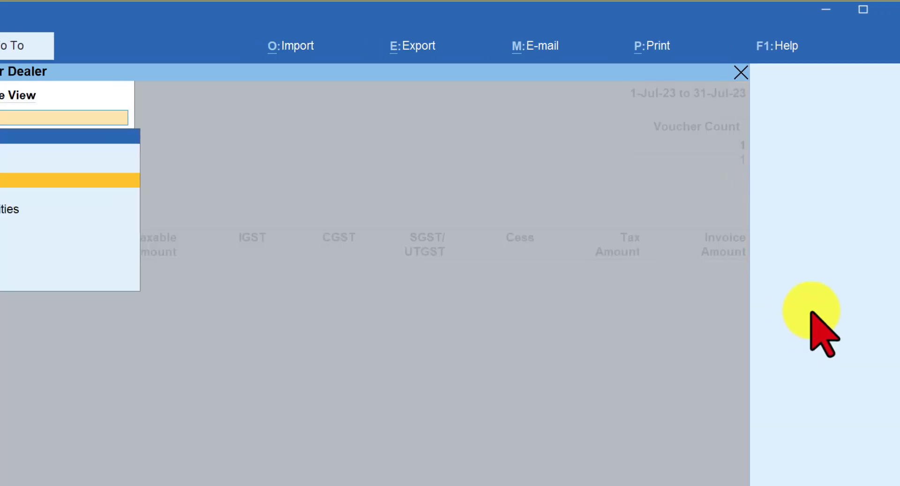
{"action": "key", "text": "Down"}
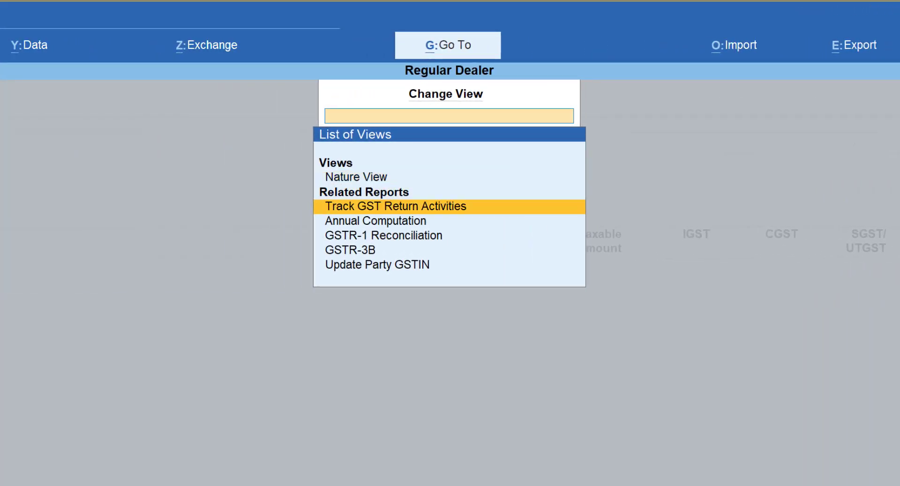
{"action": "key", "text": "Down"}
{"action": "key", "text": "Down"}
{"action": "key", "text": "Down"}
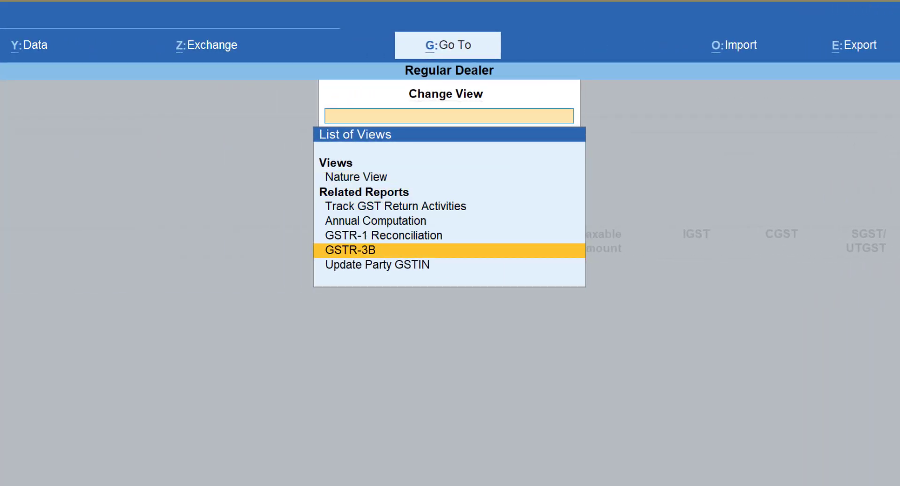
{"action": "key", "text": "Return"}
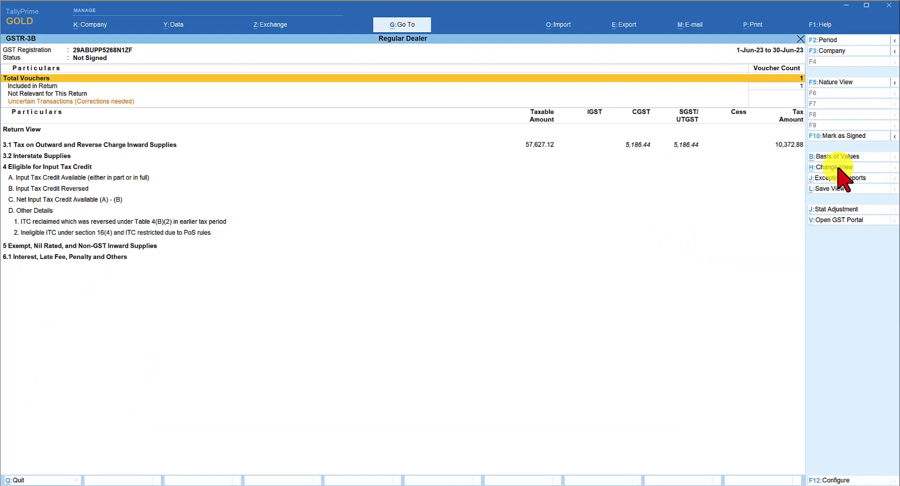
Set the GSTR-3B report period to 1-7-23 through 31-7-23
{"action": "key", "text": "F2"}
{"action": "type", "text": "1-7-23"}
{"action": "key", "text": "Return"}
{"action": "type", "text": "31-7-23"}
{"action": "key", "text": "Return"}
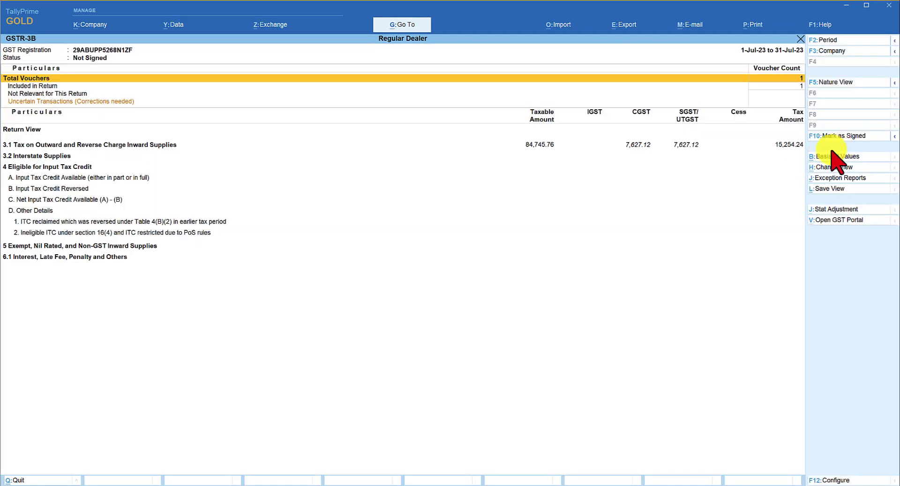
Drill down from 3.1 Tax on Outward and Reverse Charge Inward Supplies through 3.1a to Tax on Advance Received
{"action": "left_click", "coordinate": [105, 144]}
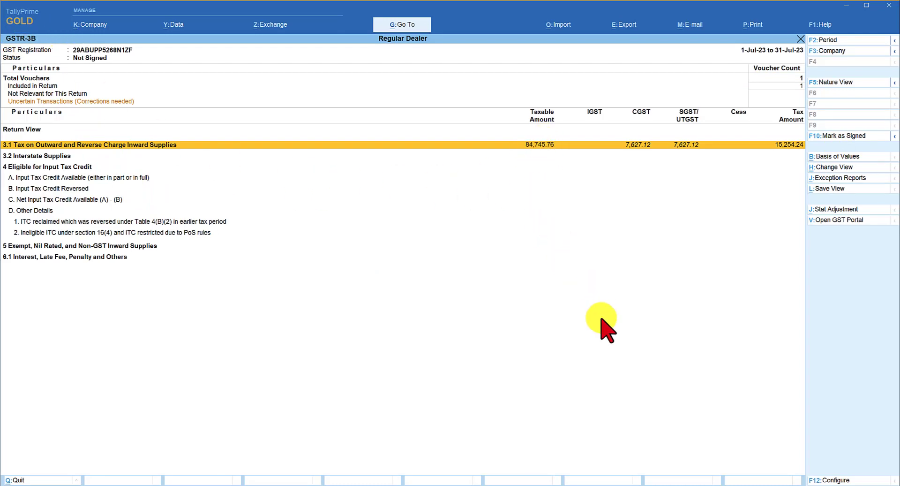
{"action": "key", "text": "Return"}
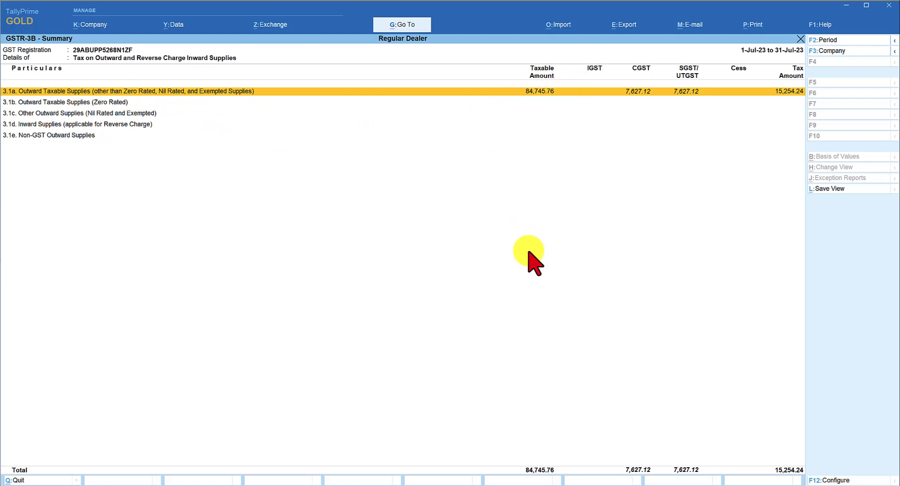
{"action": "key", "text": "Return"}
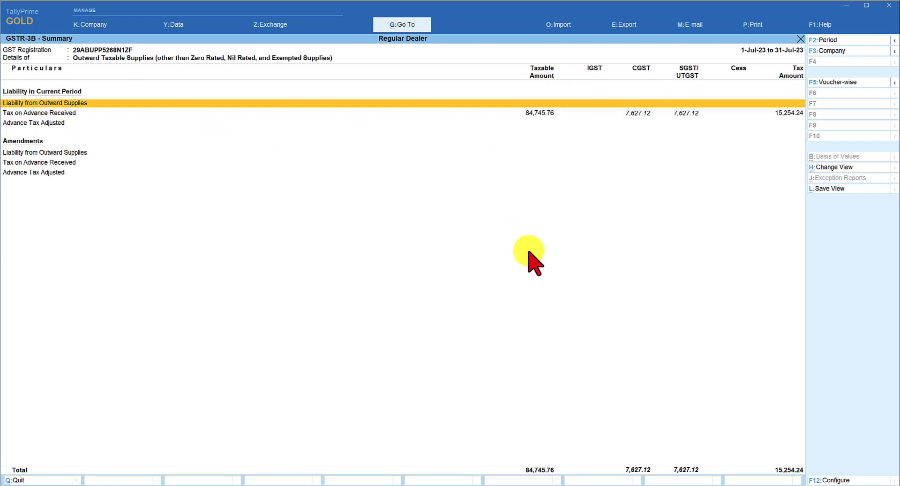
{"action": "left_click", "coordinate": [71, 113]}
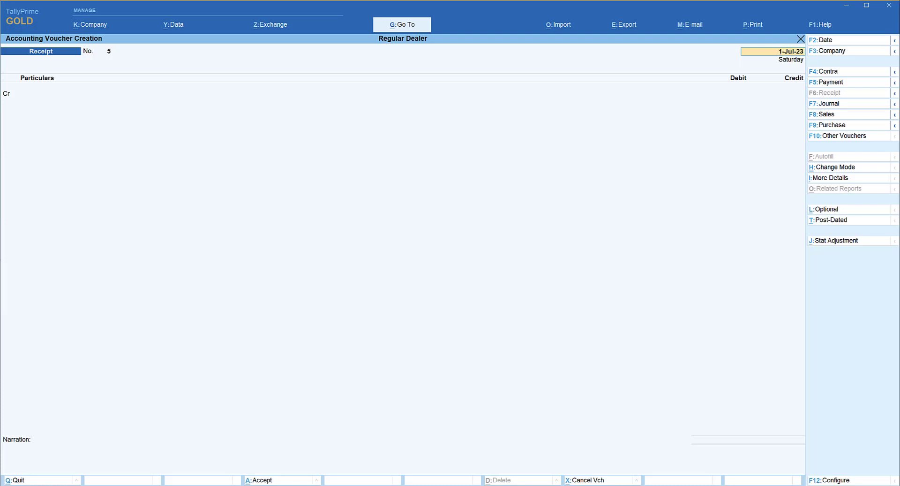
Set the voucher date to 1-8 in the blank receipt voucher
{"action": "key", "text": "F2"}
{"action": "type", "text": "1-8"}
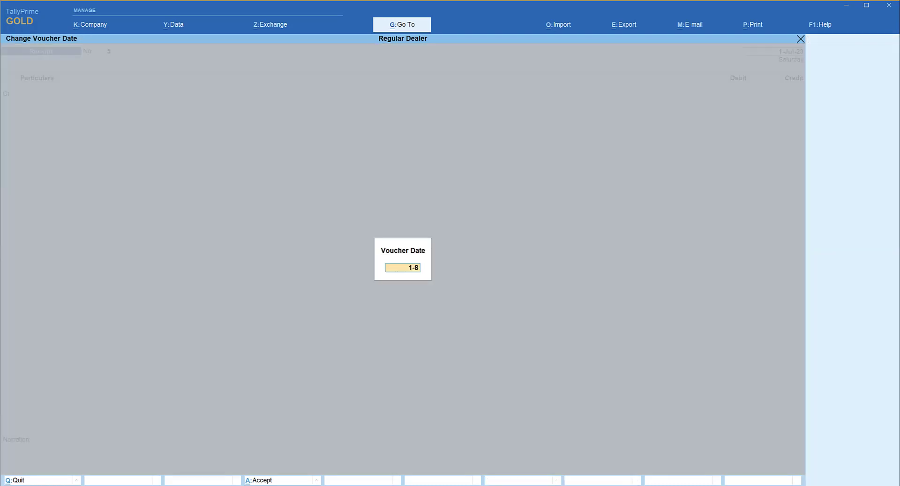
{"action": "key", "text": "Return"}
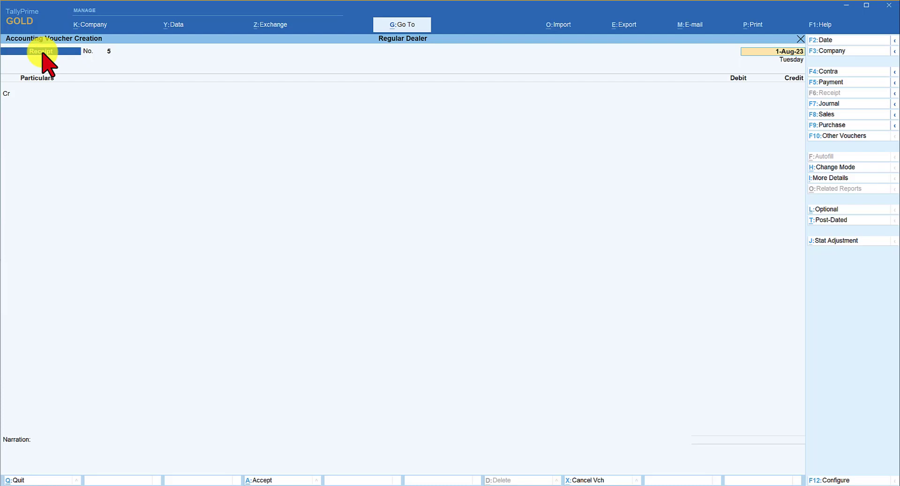
Switch to a payment voucher and set its GST stat adjustment nature of payment to Refund of Advance Receipt
{"action": "key", "text": "F5"}
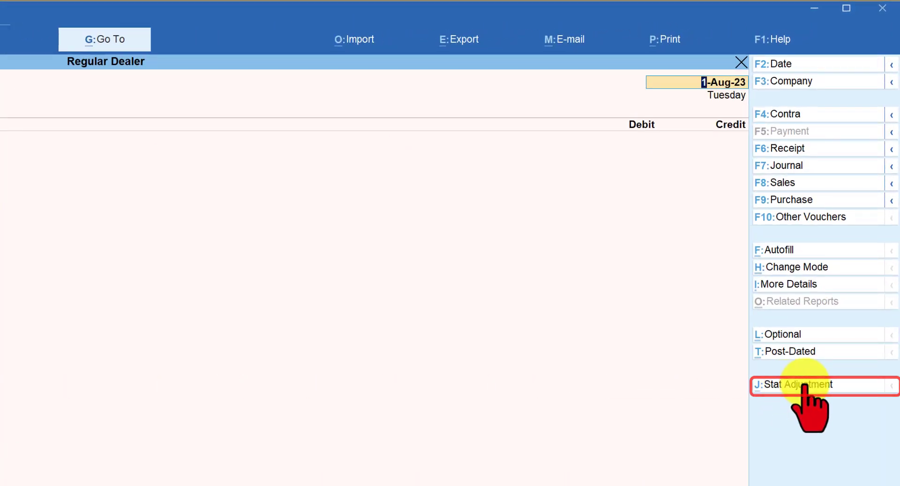
{"action": "left_click", "coordinate": [804, 385]}
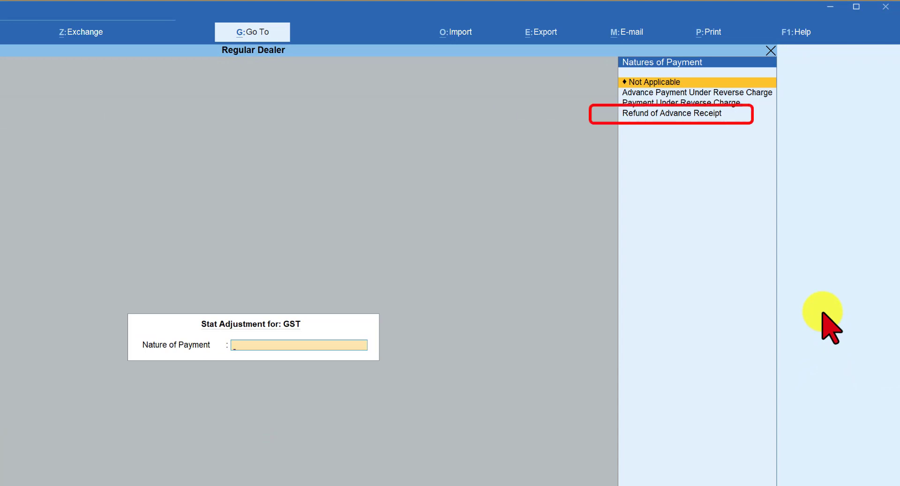
{"action": "key", "text": "Down"}
{"action": "key", "text": "Down"}
{"action": "key", "text": "Down"}
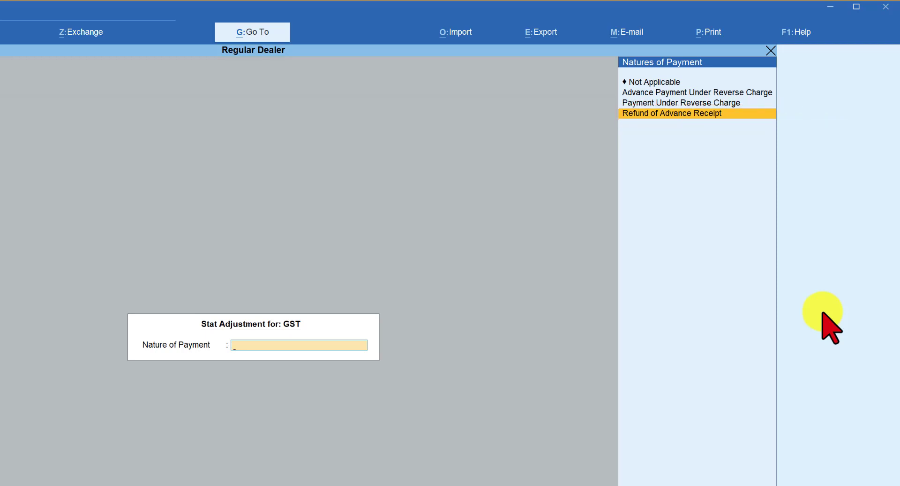
{"action": "key", "text": "Return"}
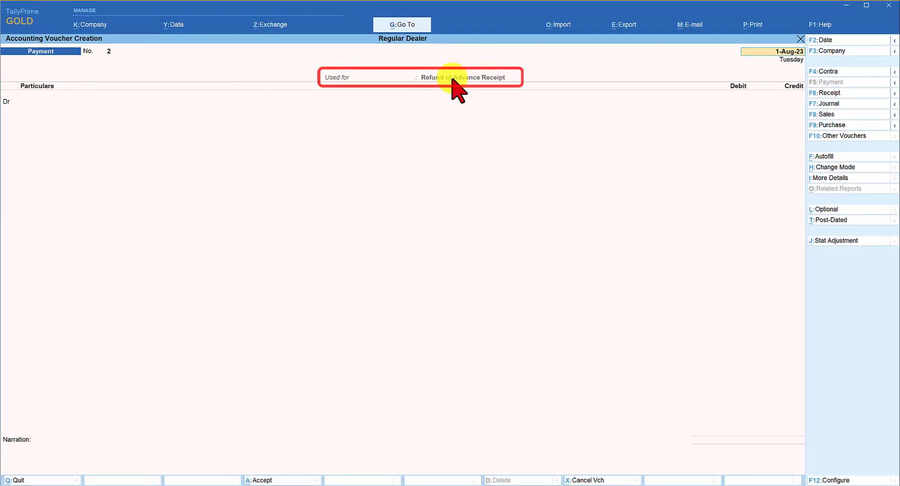
Debit the Customer ledger in the payment voucher and accept its party details
{"action": "left_click", "coordinate": [18, 102]}
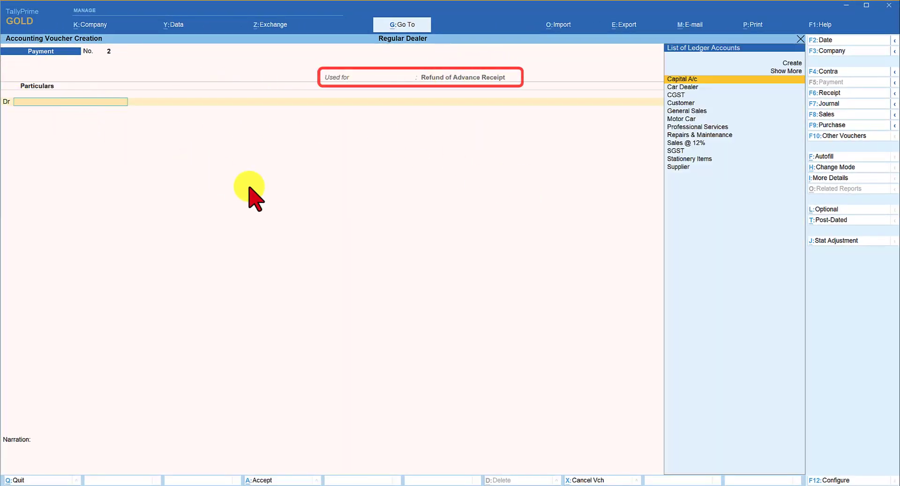
{"action": "type", "text": "Cu"}
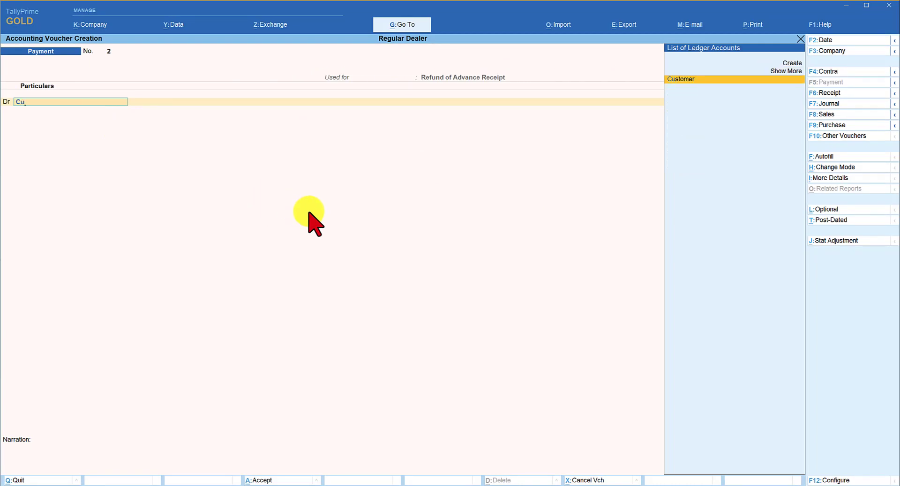
{"action": "key", "text": "Return"}
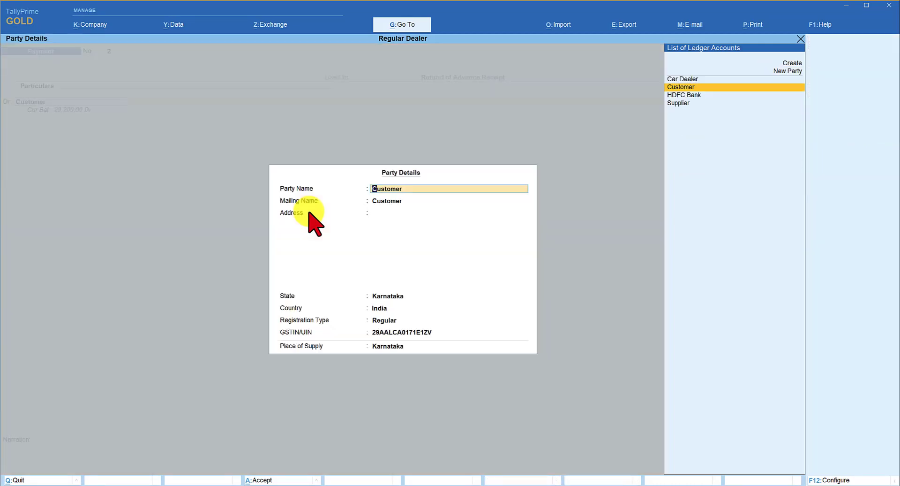
{"action": "key", "text": "ctrl+a"}
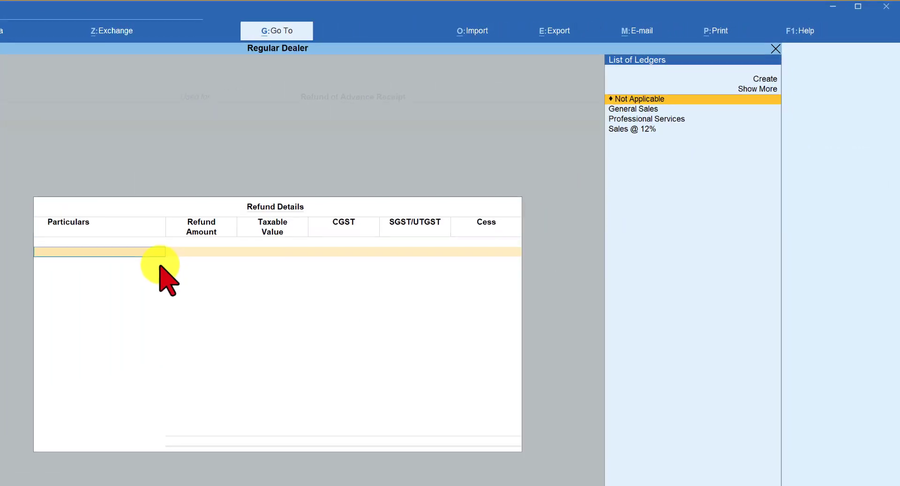
Enter a refund amount of 100000 for the Professional Services ledger in the refund details and accept them
{"action": "key", "text": "Down"}
{"action": "key", "text": "Down"}
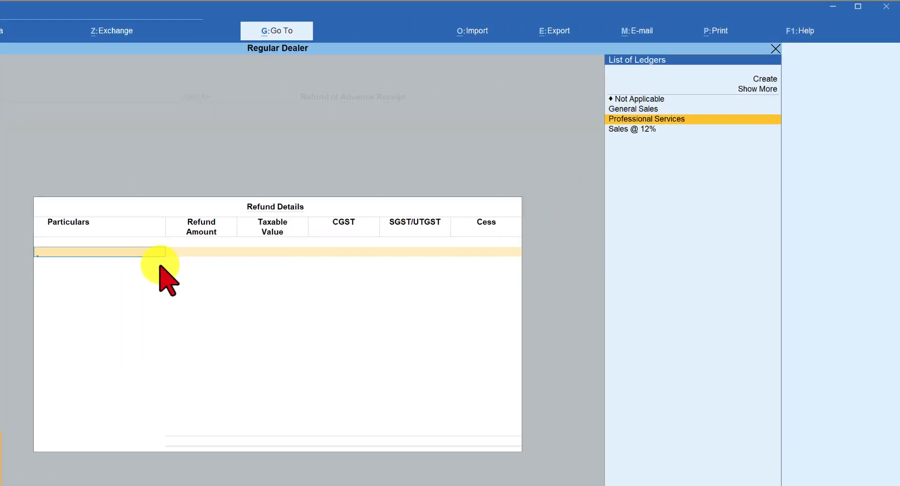
{"action": "key", "text": "Return"}
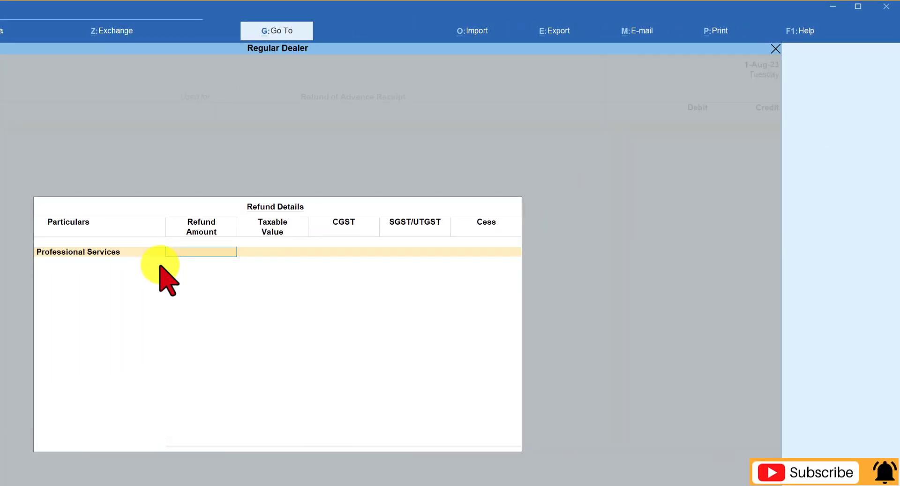
{"action": "type", "text": "100000"}
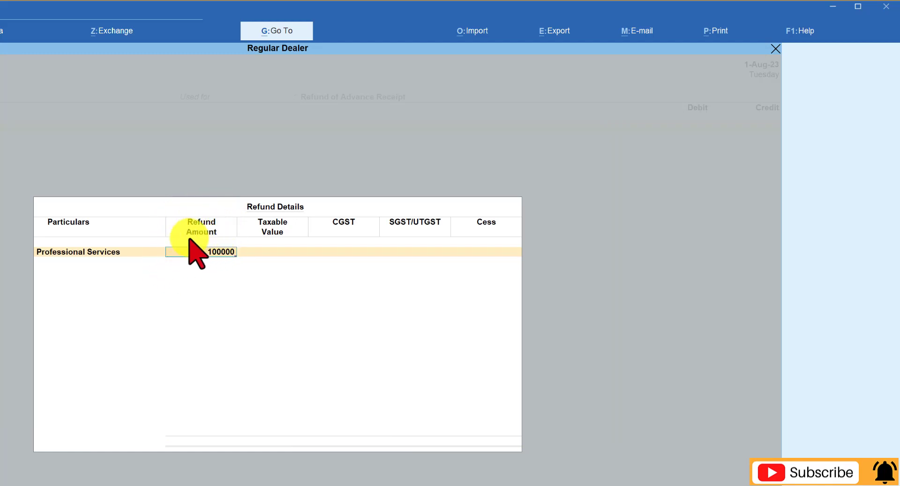
{"action": "key", "text": "Return"}
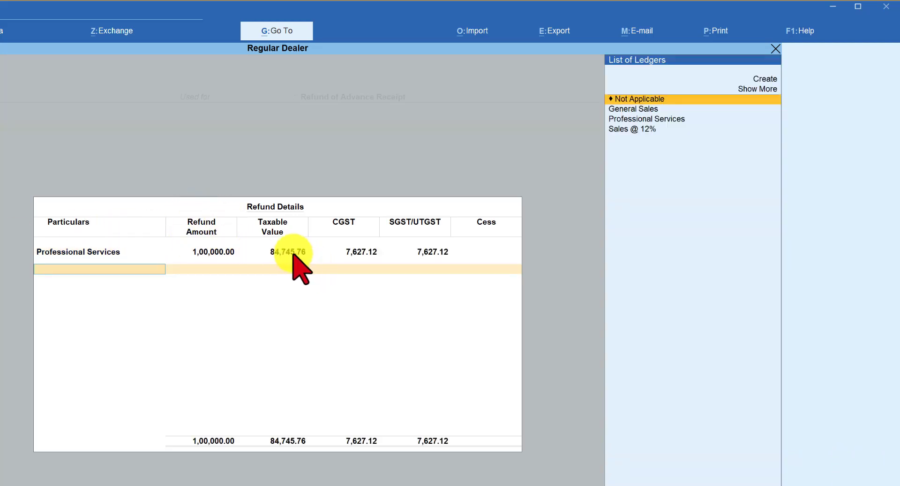
{"action": "key", "text": "Return"}
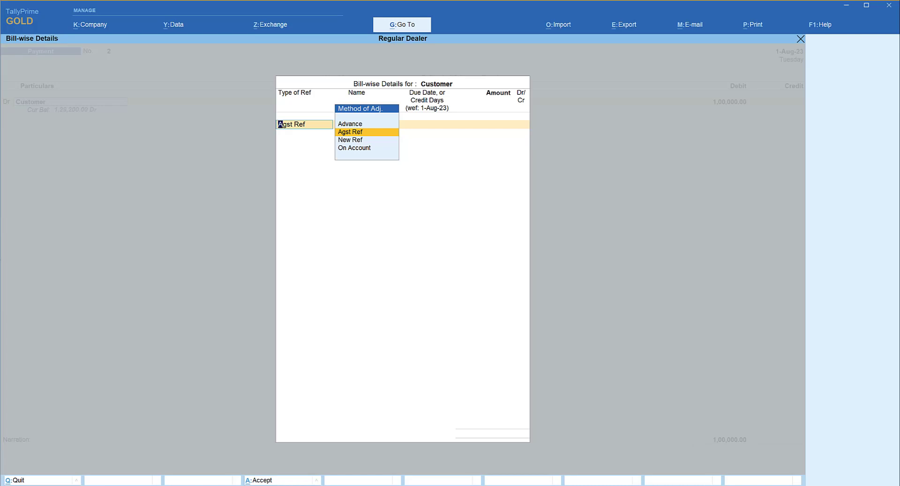
Adjust the customer's refund bill-wise as Agst Ref against the pending advance Adv-1
{"action": "key", "text": "Return"}
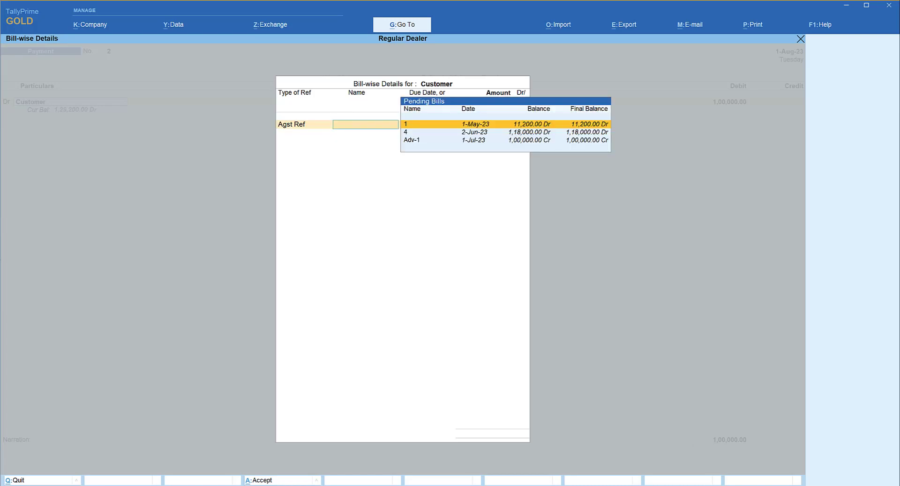
{"action": "key", "text": "Down"}
{"action": "key", "text": "Down"}
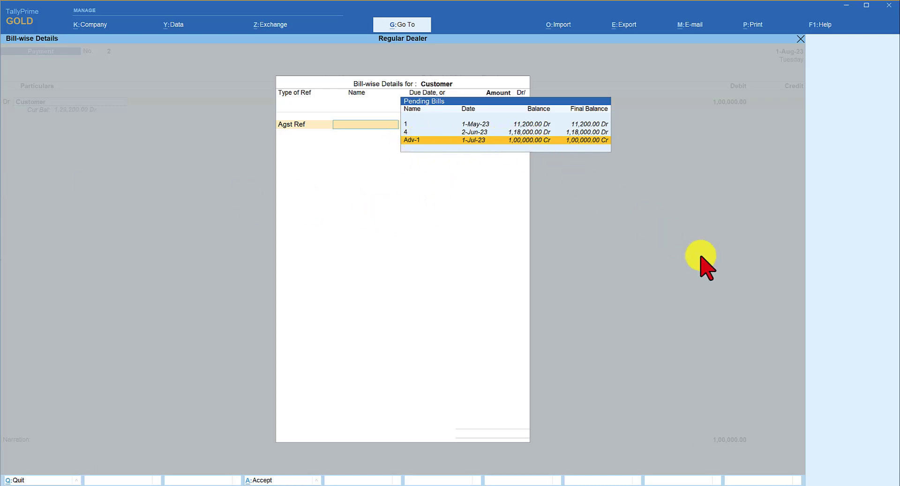
{"action": "key", "text": "Return"}
{"action": "key", "text": "Return"}
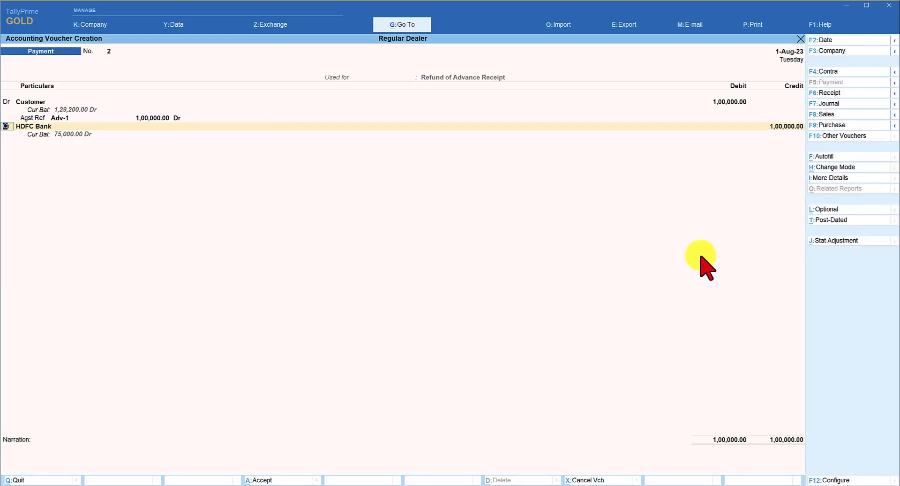
Accept HDFC Bank as the credit ledger for 1,00,000.00 and save the payment voucher
{"action": "key", "text": "Return"}
{"action": "key", "text": "Return"}
{"action": "key", "text": "ctrl+a"}
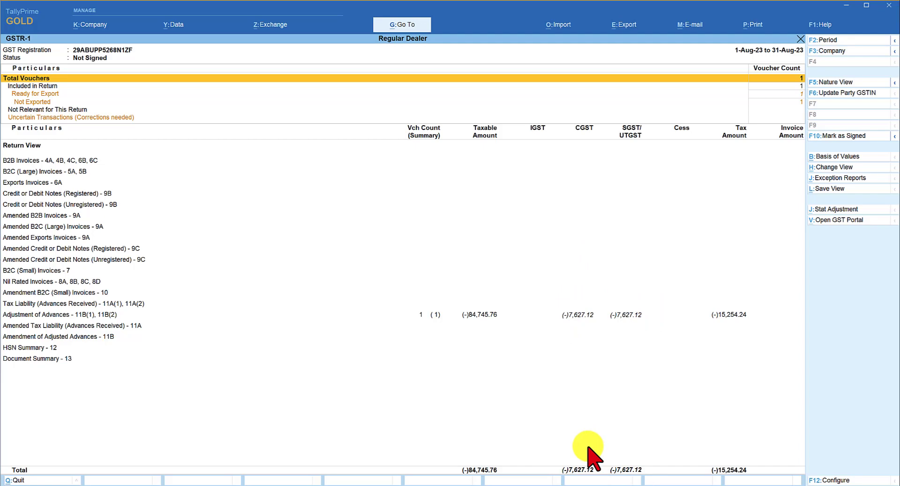
Examine the Adjustment of Advances - 11B(1), 11B(2) summary in GSTR-1 for August, then return to the return view
{"action": "key", "text": "Down"}
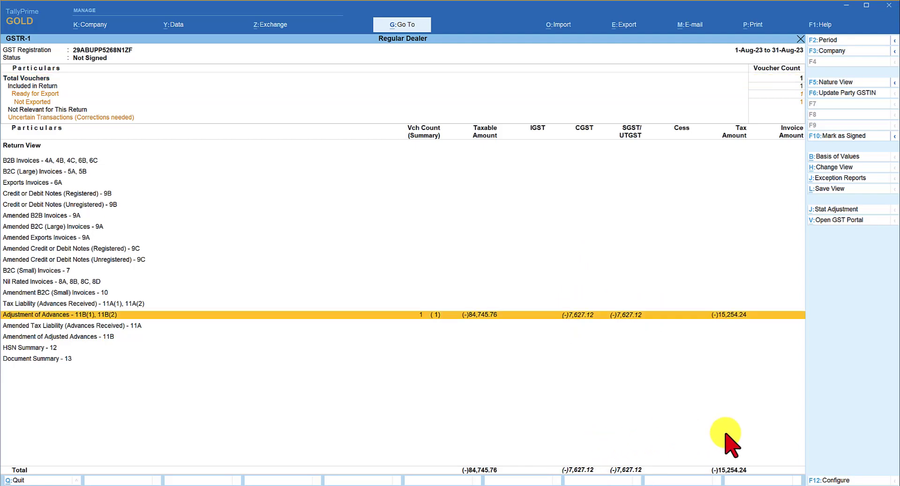
{"action": "key", "text": "Return"}
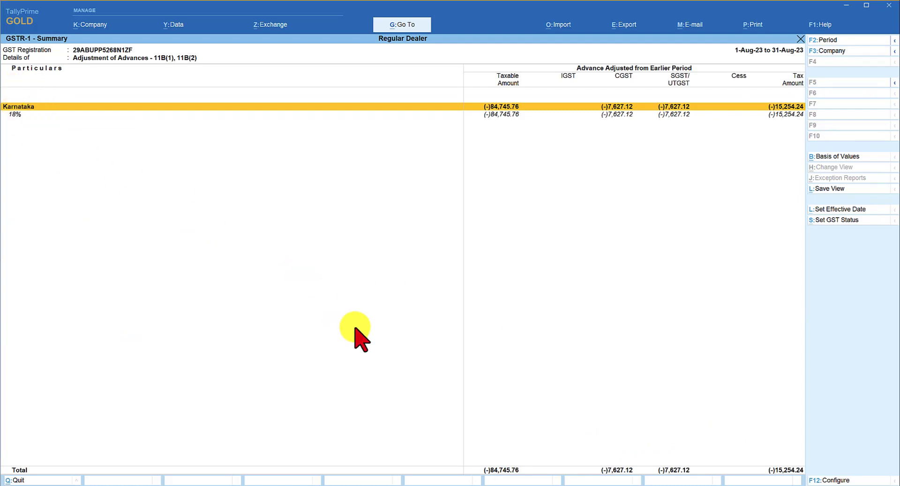
{"action": "key", "text": "Escape"}
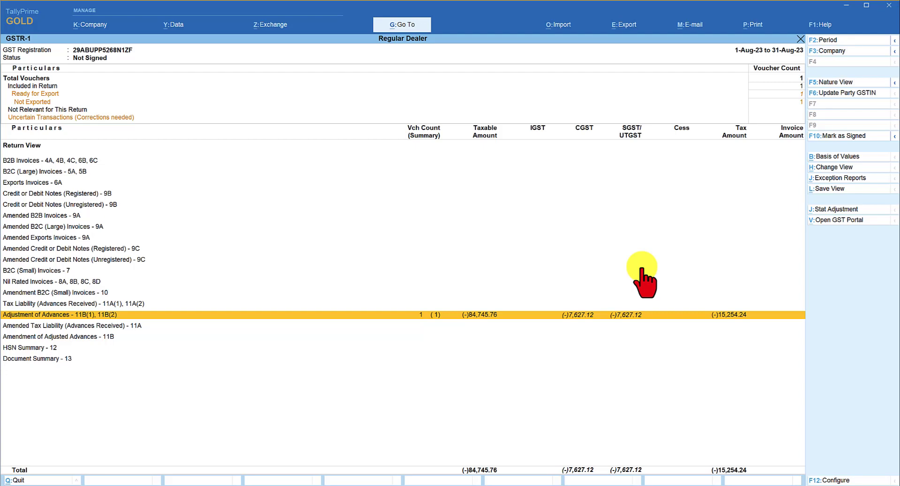
Change the view from GSTR-1 to the related GSTR-3B report
{"action": "left_click", "coordinate": [837, 167]}
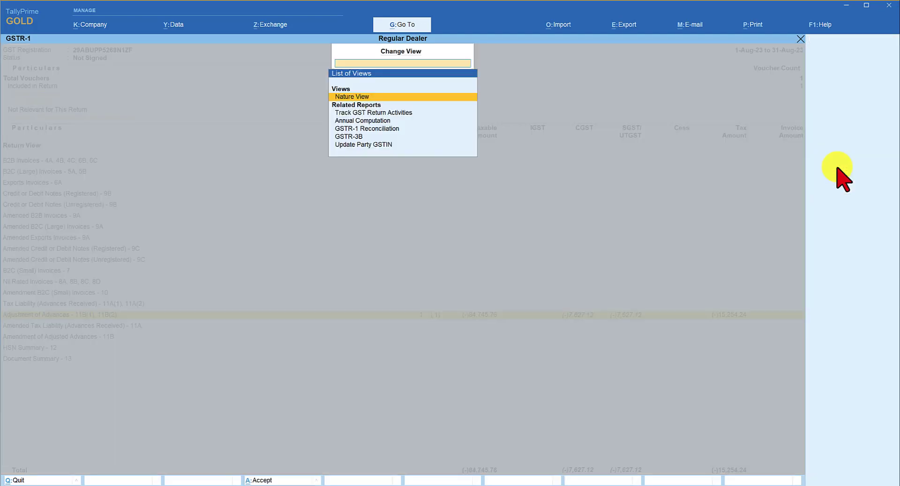
{"action": "key", "text": "Down"}
{"action": "key", "text": "Down"}
{"action": "key", "text": "Down"}
{"action": "key", "text": "Down"}
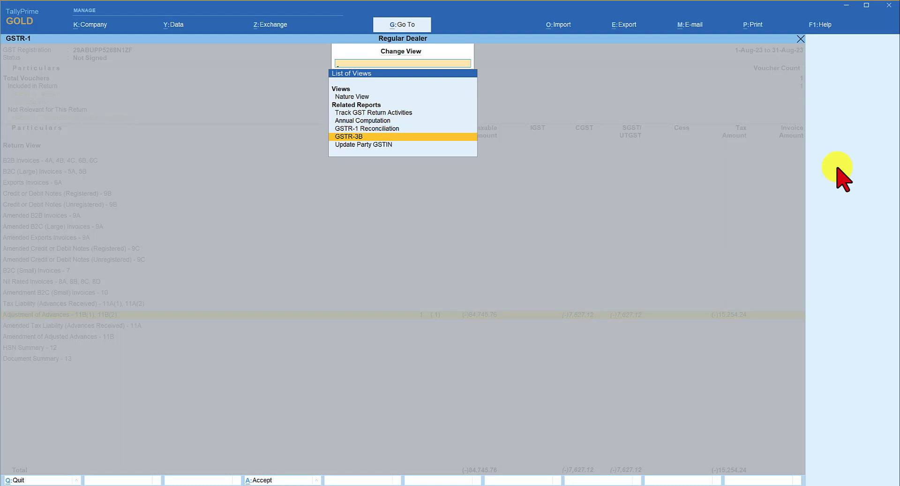
{"action": "key", "text": "Return"}
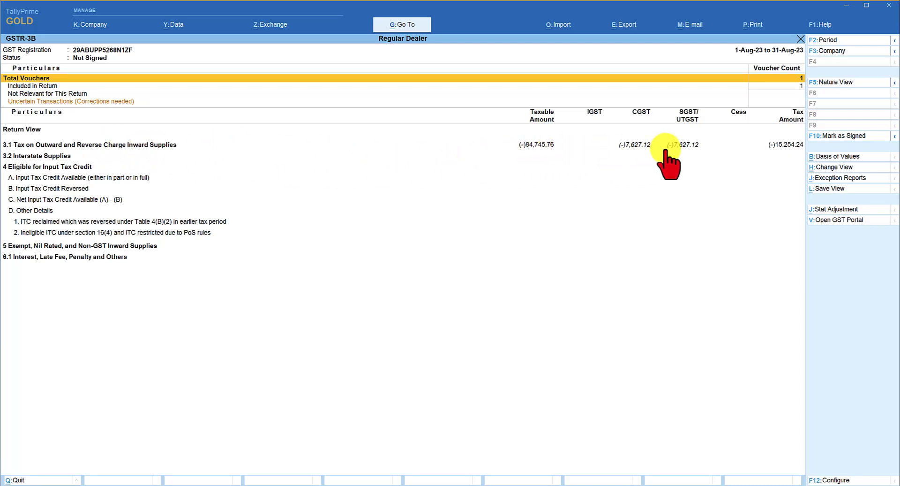
Drill down from 3.1 Tax on Outward and Reverse Charge Inward Supplies through 3.1a and select Advance Tax Adjusted for the current period
{"action": "left_click", "coordinate": [117, 144]}
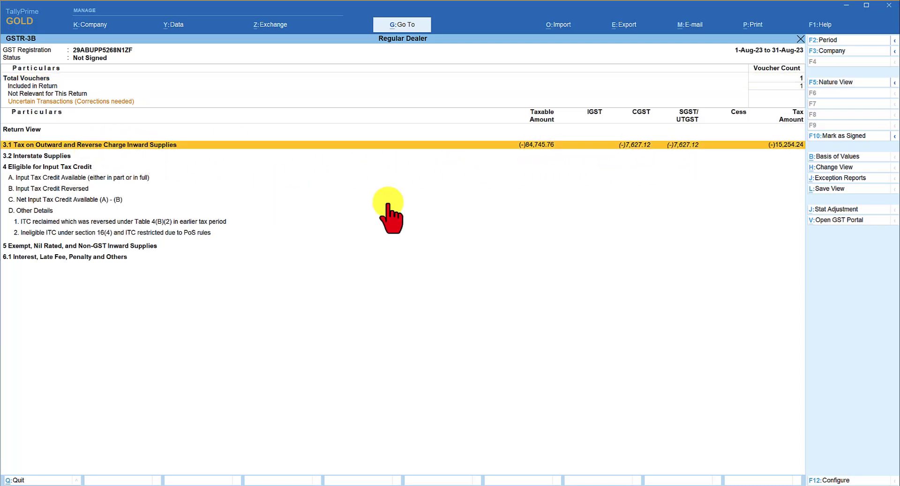
{"action": "key", "text": "Return"}
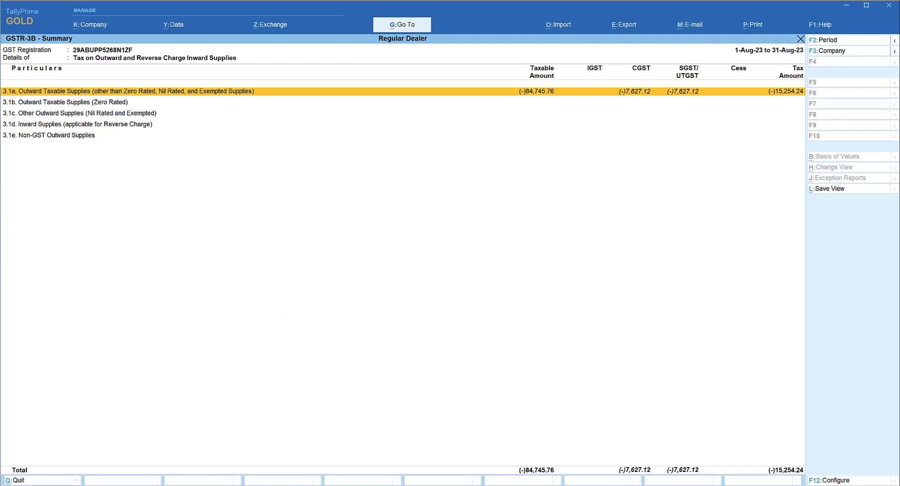
{"action": "key", "text": "Return"}
{"action": "key", "text": "Down"}
{"action": "key", "text": "Down"}
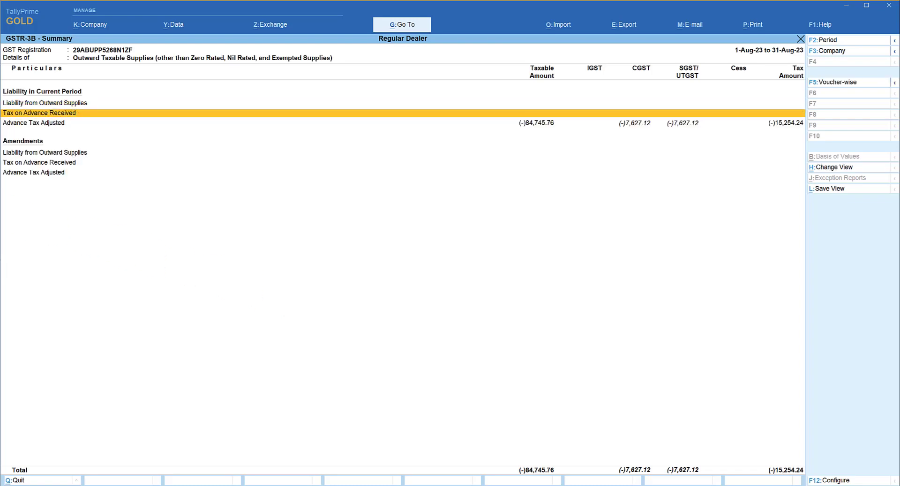
{"action": "key", "text": "Up"}
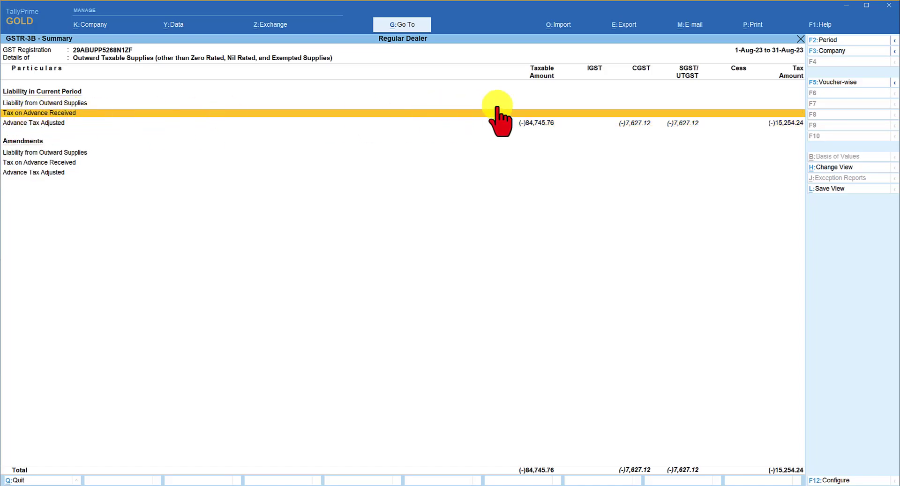
{"action": "left_click", "coordinate": [337, 124]}
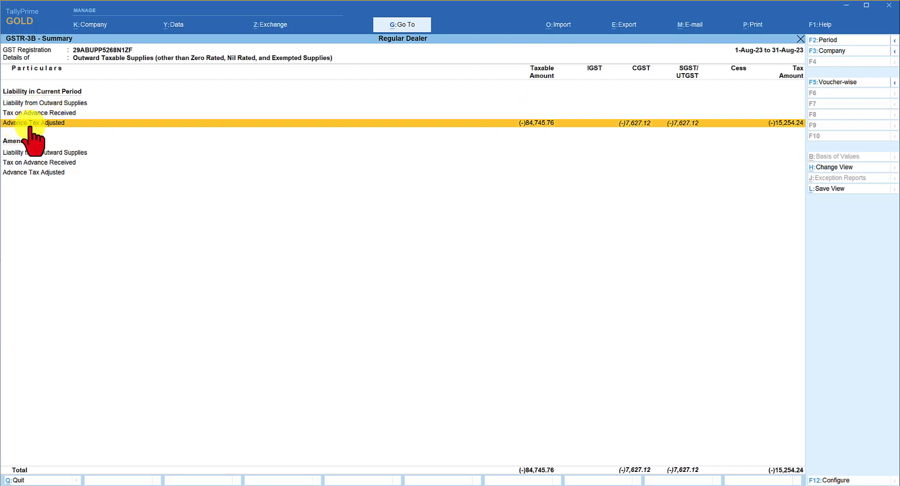